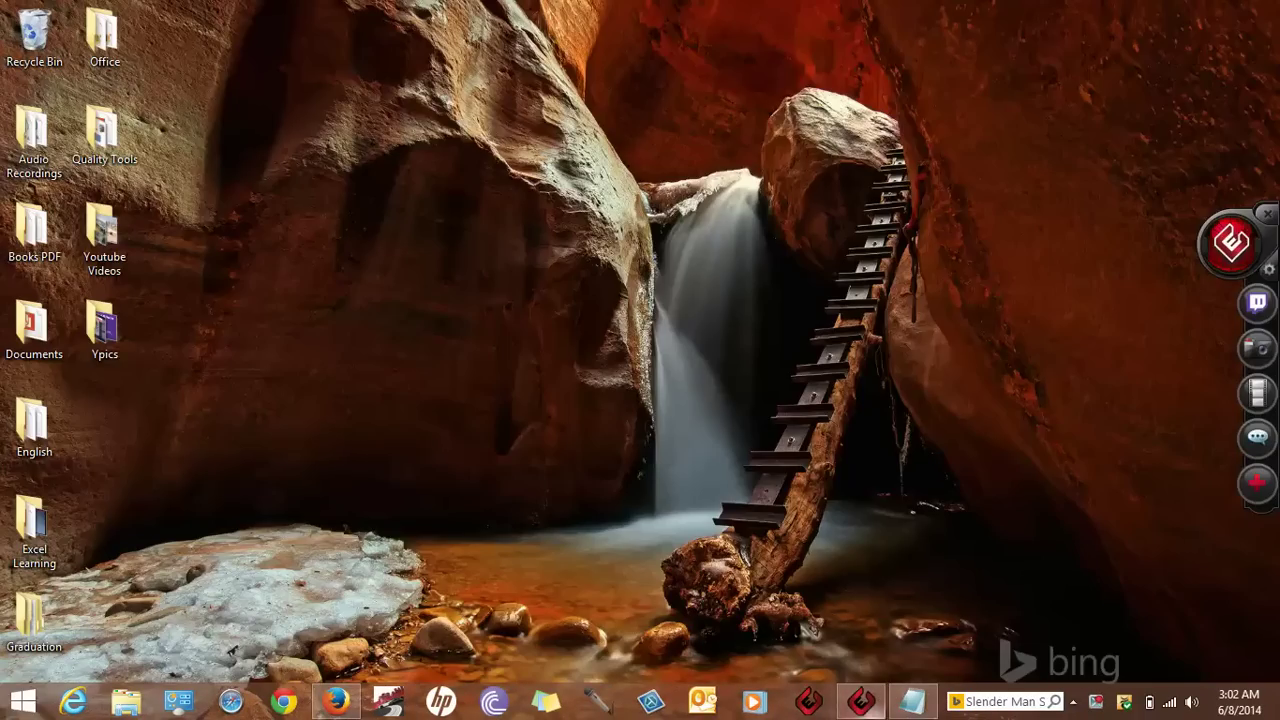
Step: Open AMD Gaming Evolved from the taskbar on Need for Speed Most Wanted's Game Settings tab
click(860, 701)
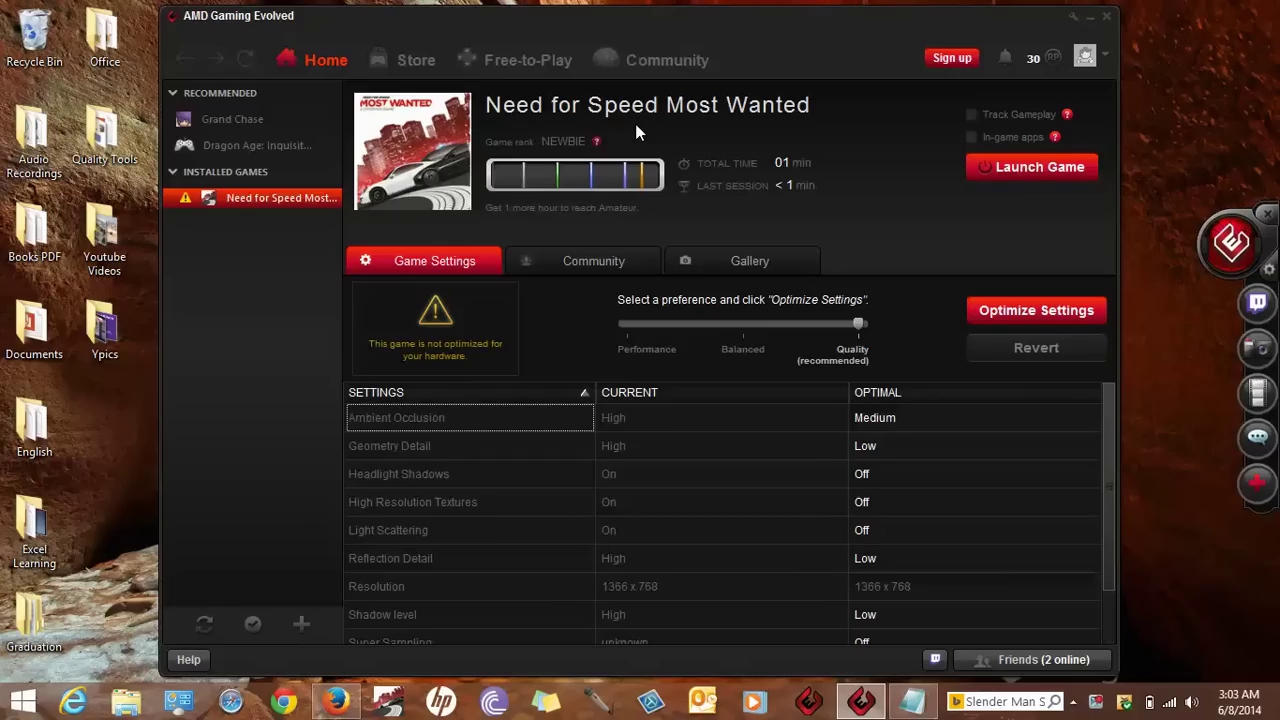
Step: Review the current versus optimal textures, resolution and shadow values in the settings table
click(542, 500)
scroll(542, 500, down, 1)
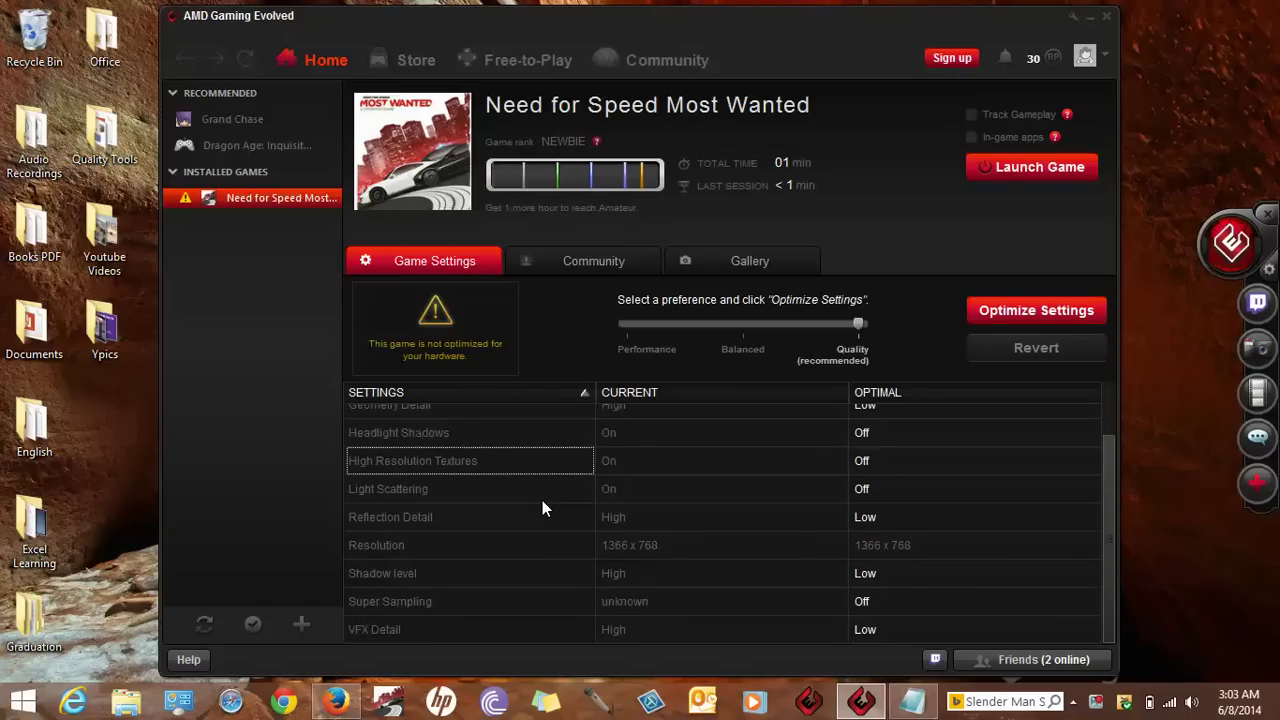
scroll(542, 509, up, 1)
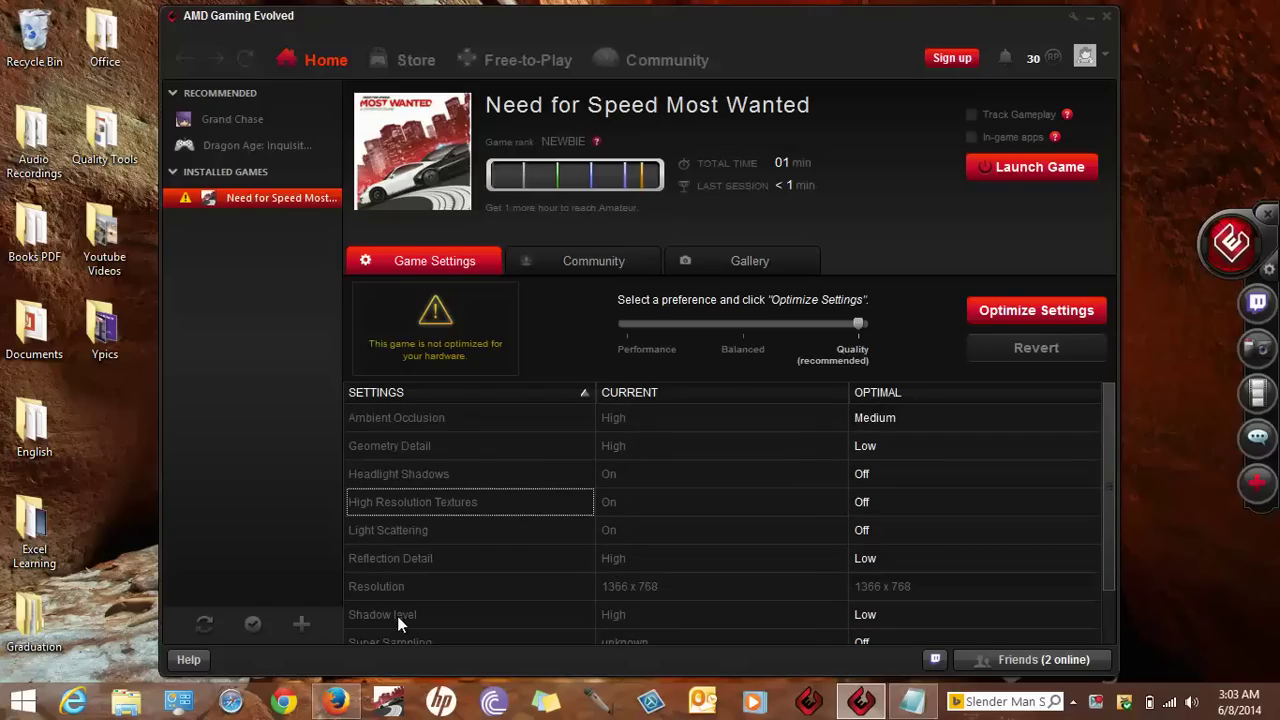
click(645, 590)
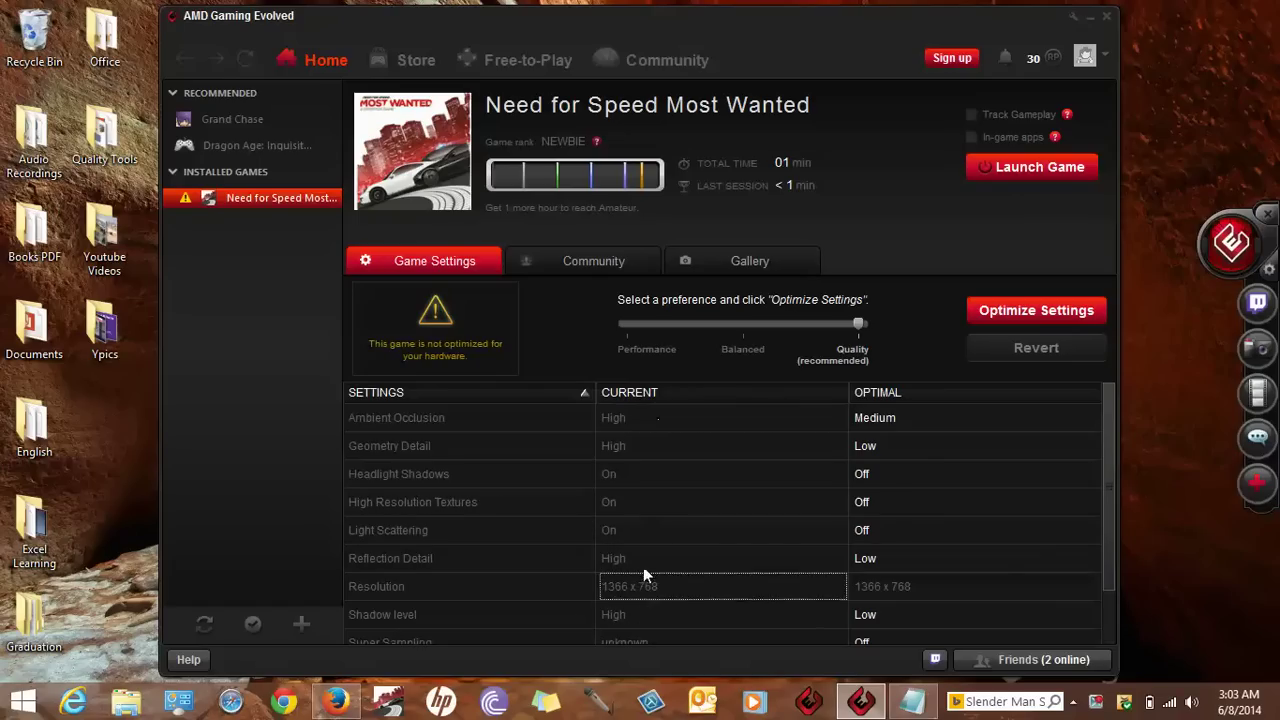
click(647, 420)
click(638, 620)
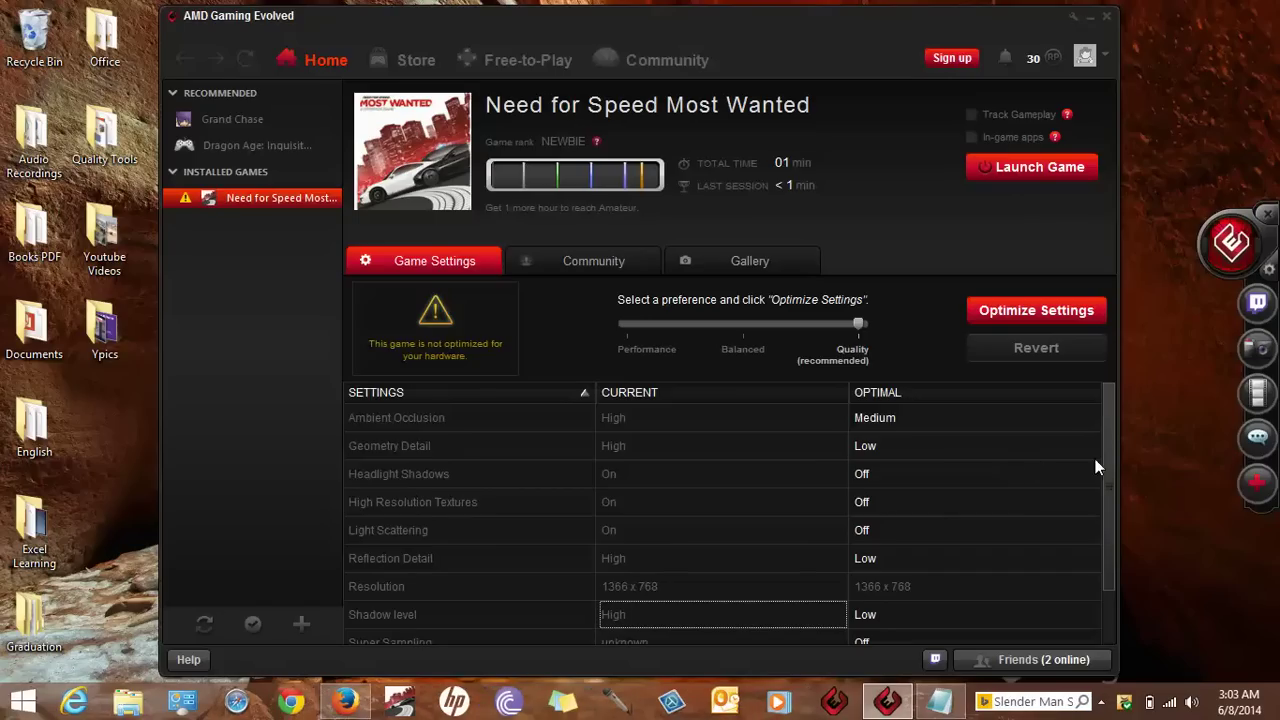
drag(1110, 465, 1097, 559)
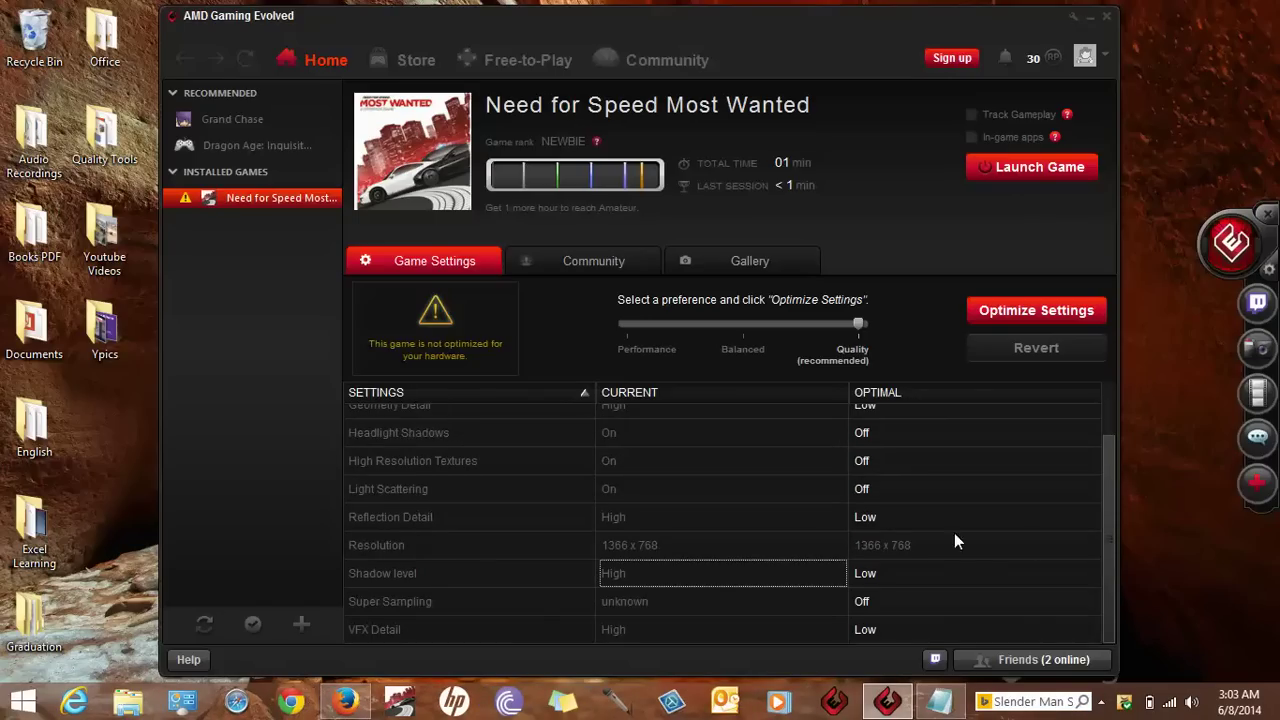
scroll(954, 533, up, 1)
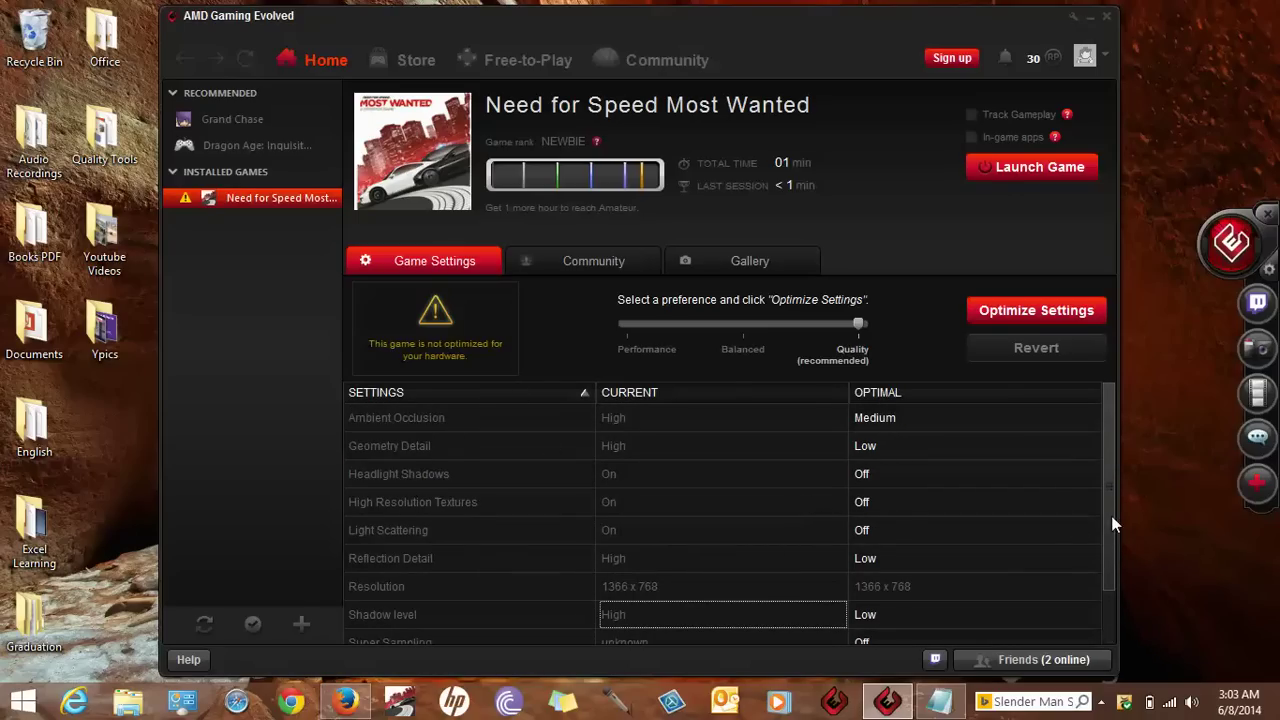
mouse_move(1110, 499)
mouse_down()
mouse_move(1103, 575)
mouse_move(1103, 465)
mouse_up()
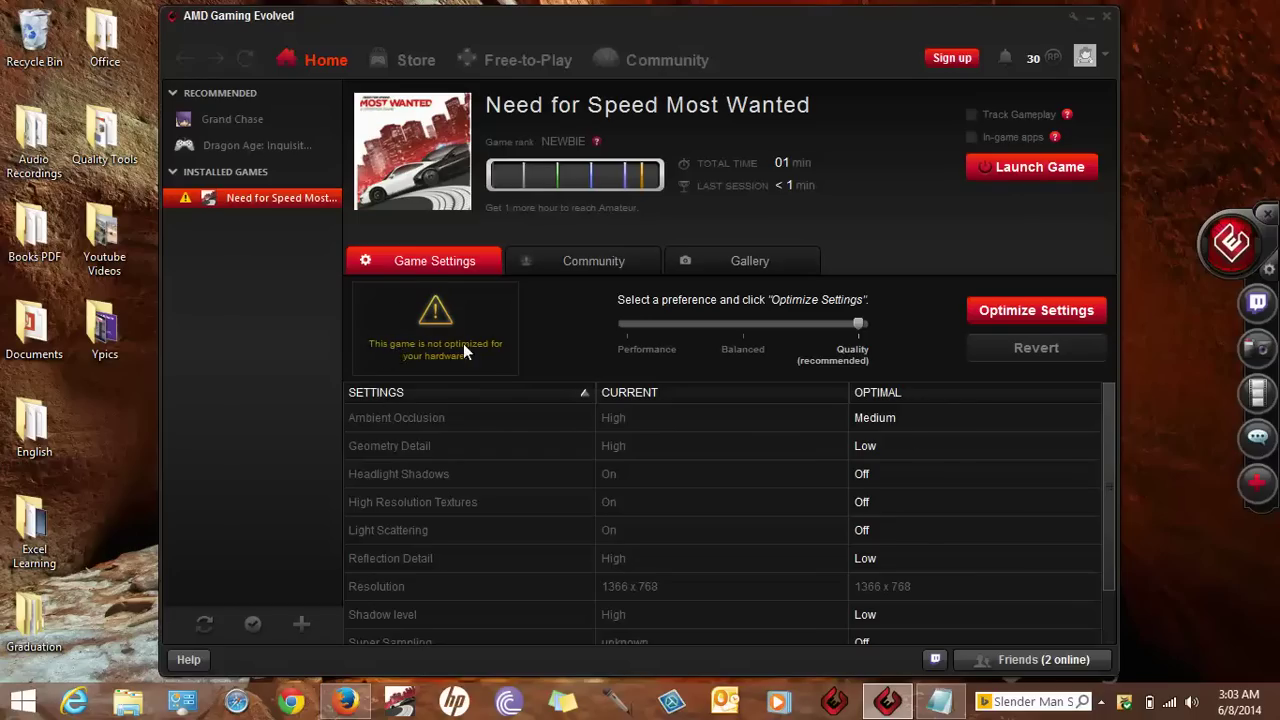
Step: Apply Optimize Settings and confirm the 'Your game is now optimized!' message
click(1014, 313)
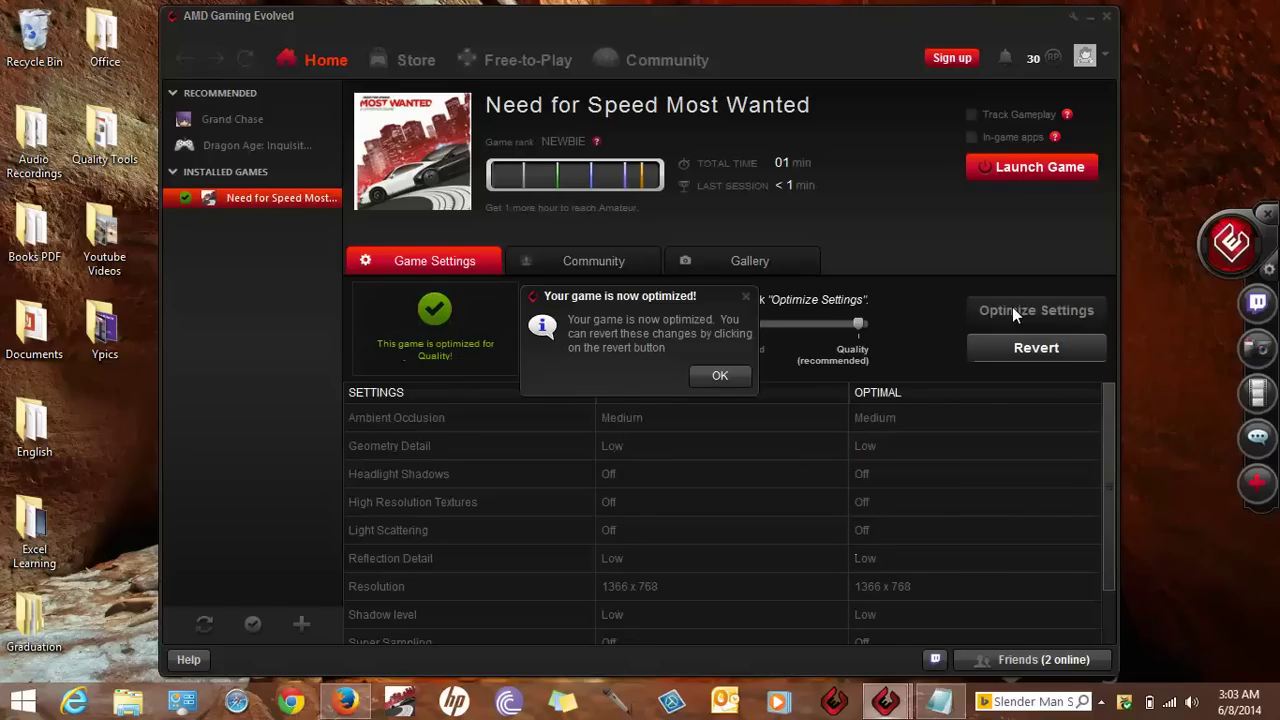
click(718, 378)
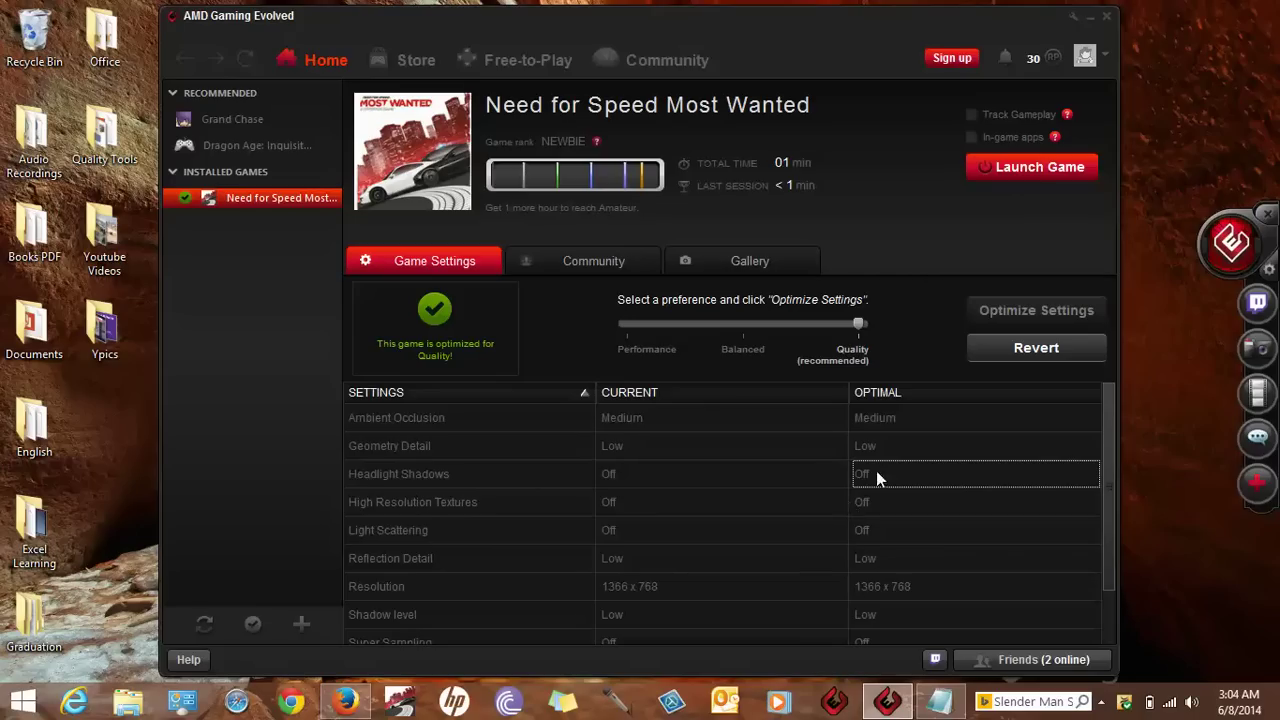
Step: Revert Need for Speed Most Wanted to its original settings and minimize AMD Gaming Evolved
click(1044, 350)
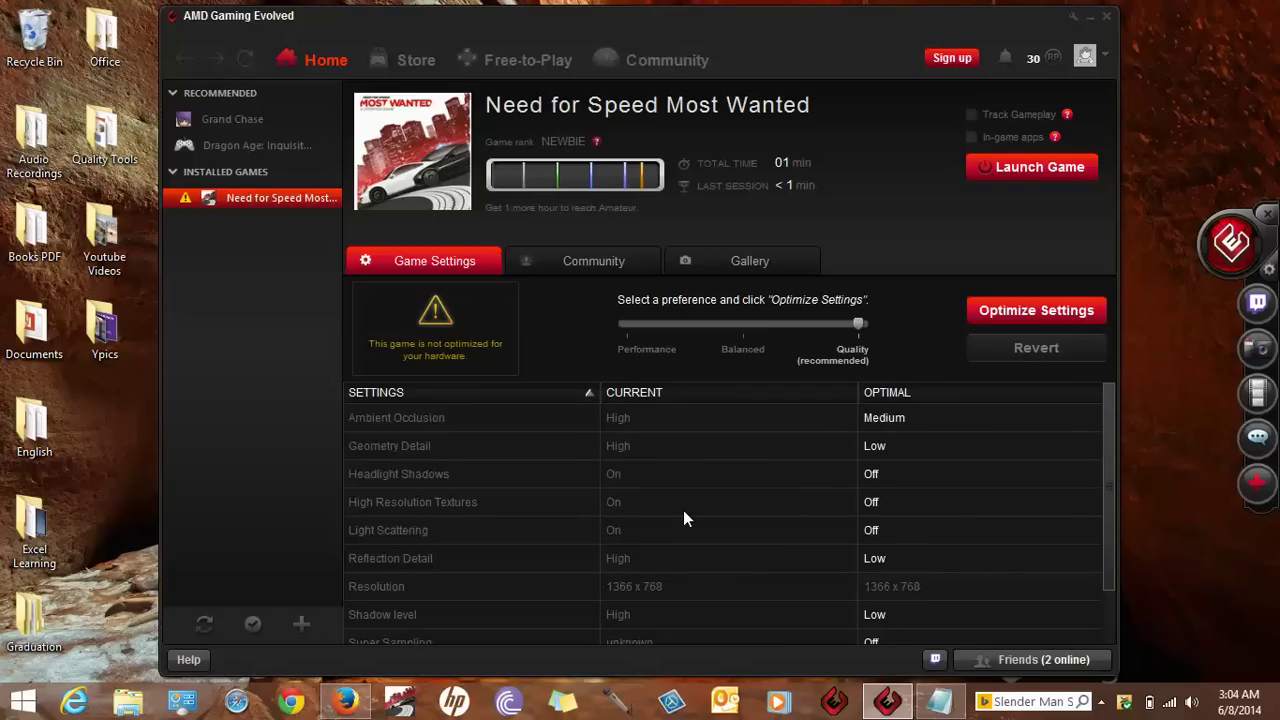
click(1090, 18)
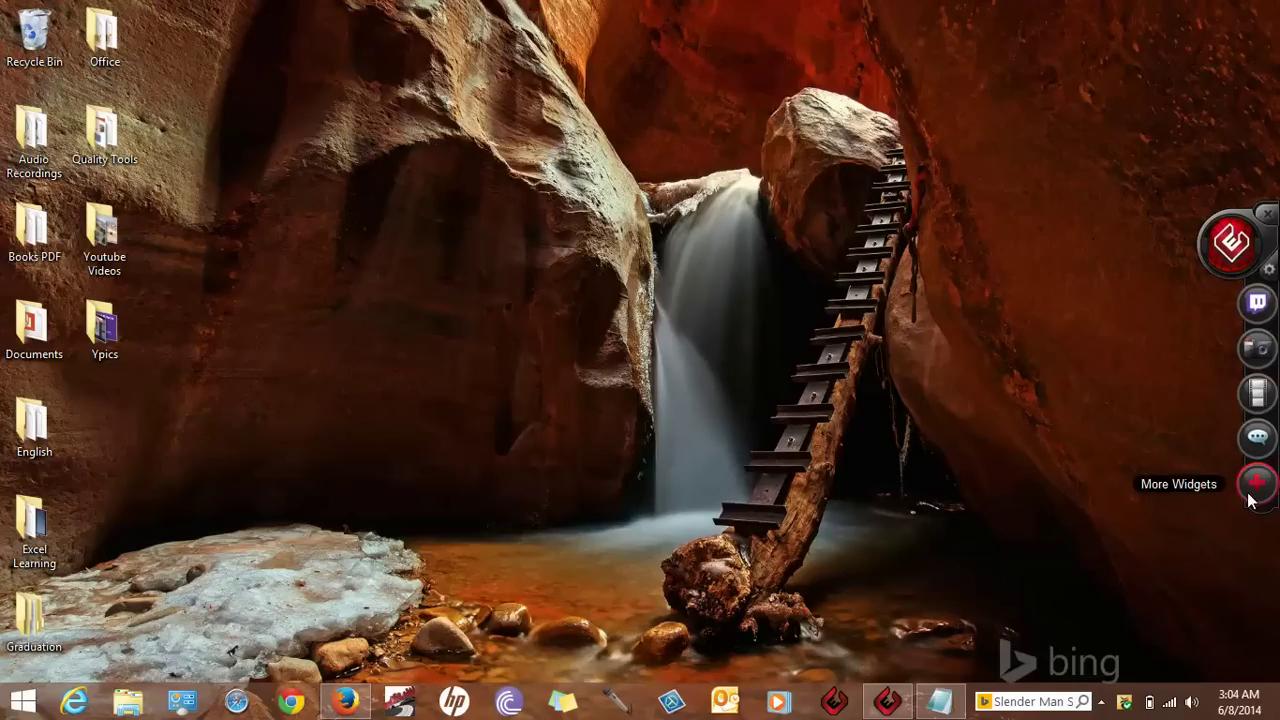
click(1257, 302)
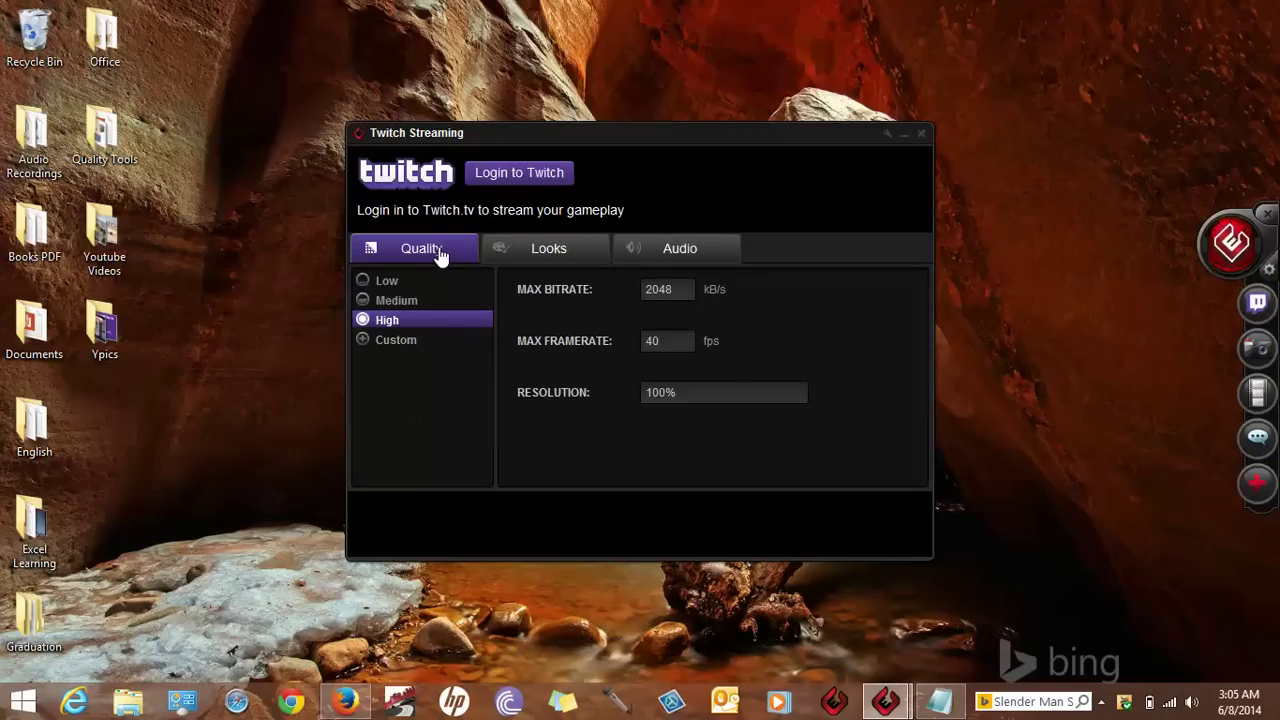
click(380, 285)
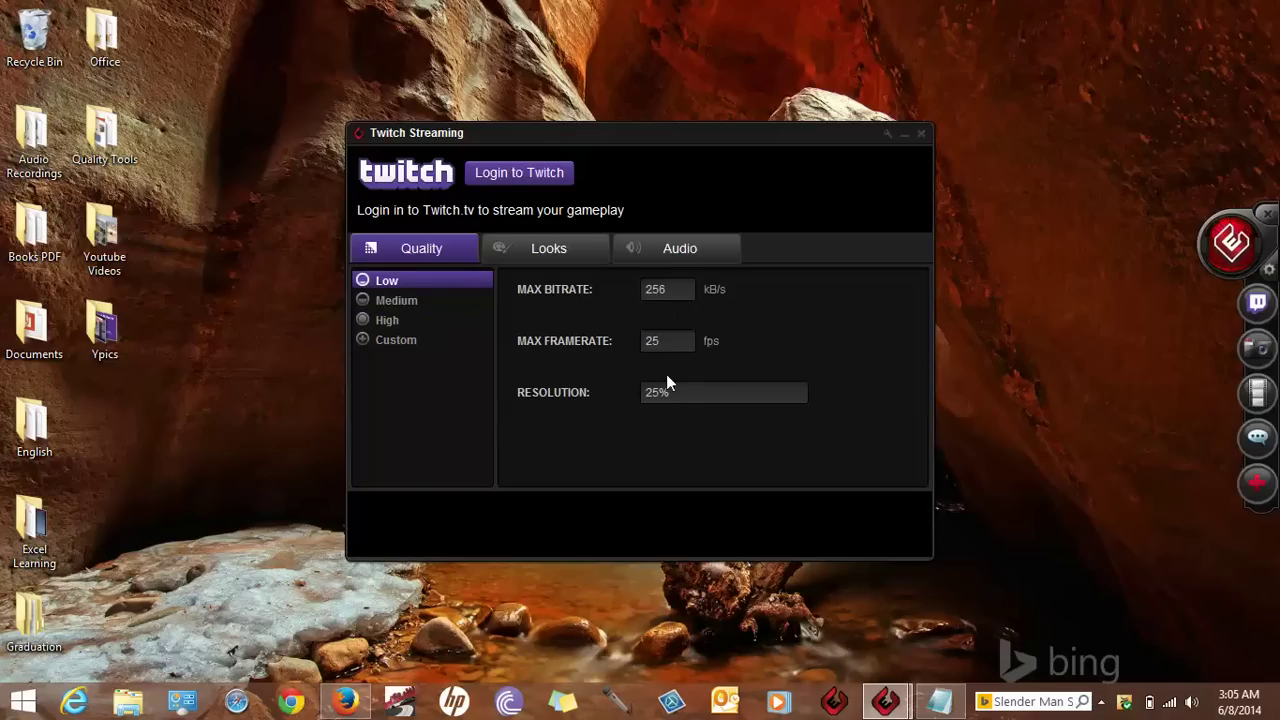
click(409, 302)
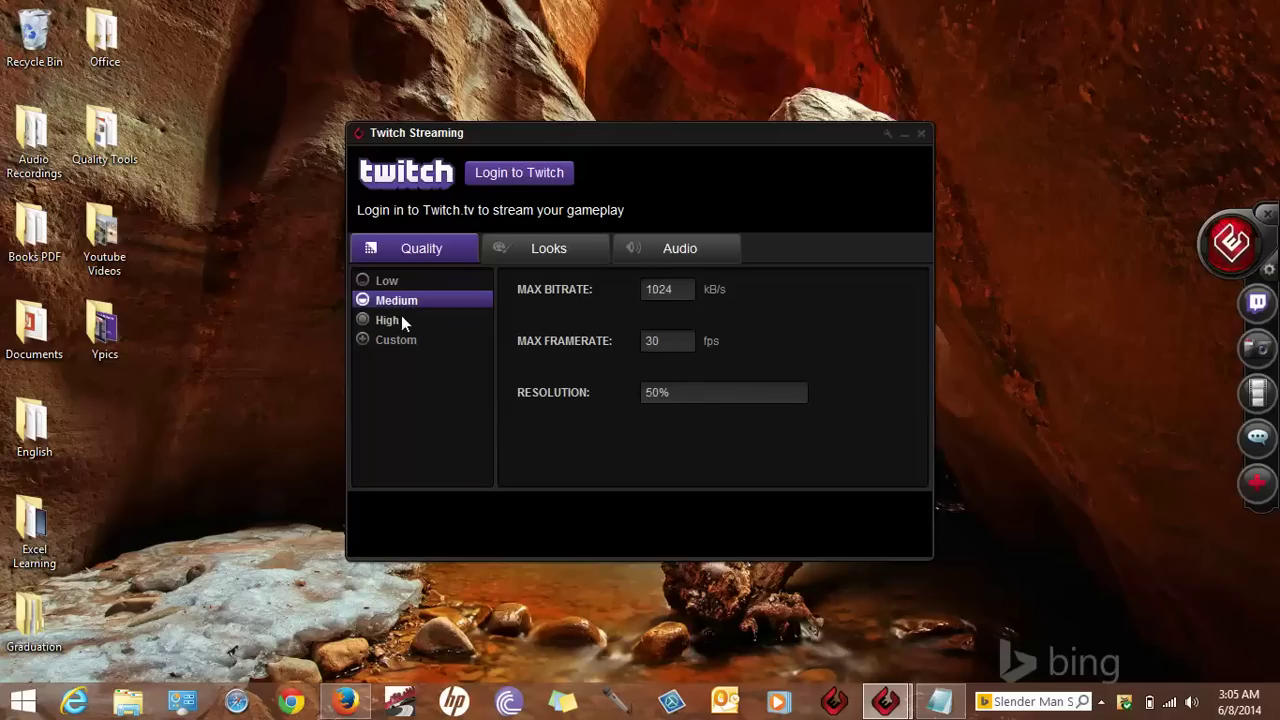
click(401, 317)
click(398, 340)
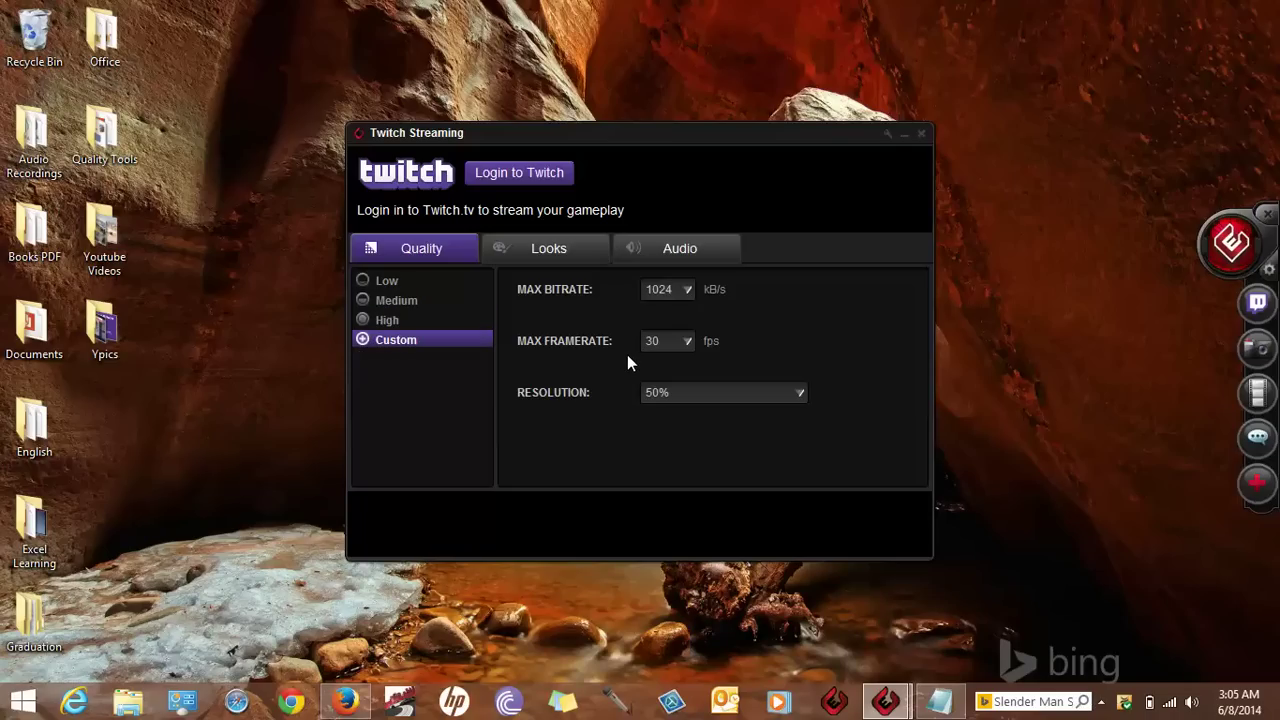
click(793, 393)
click(553, 408)
click(378, 320)
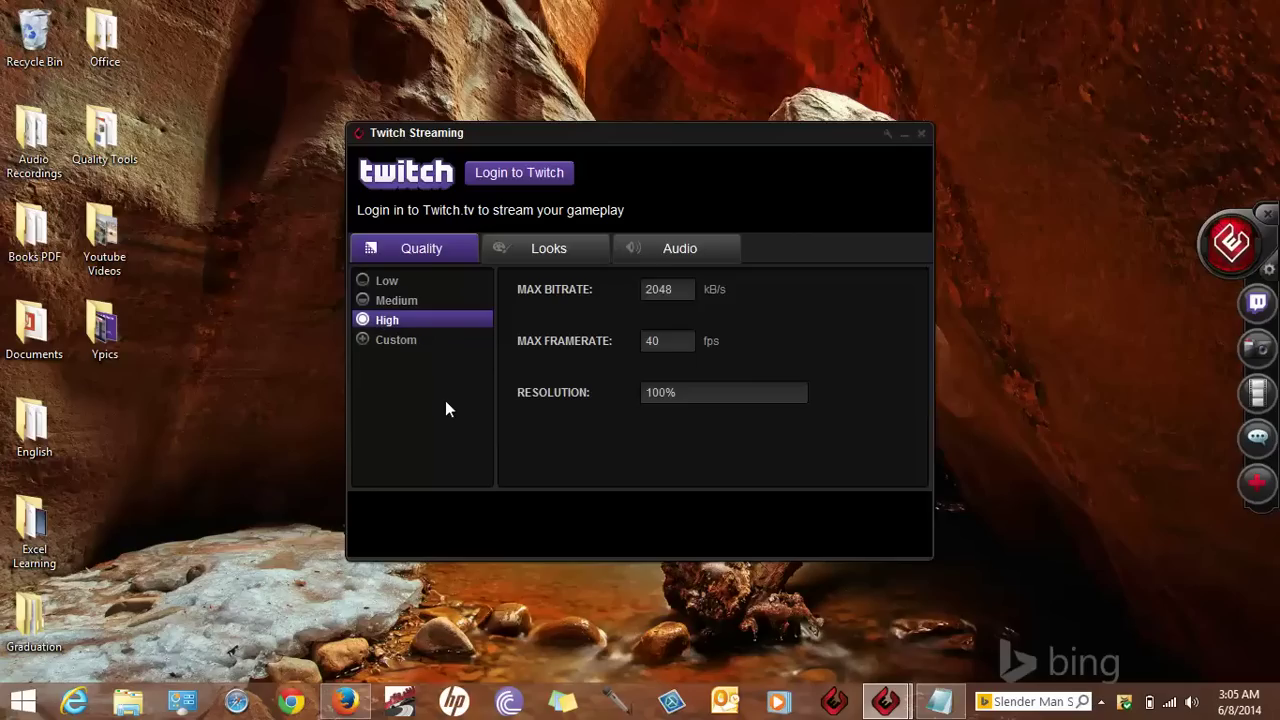
click(906, 135)
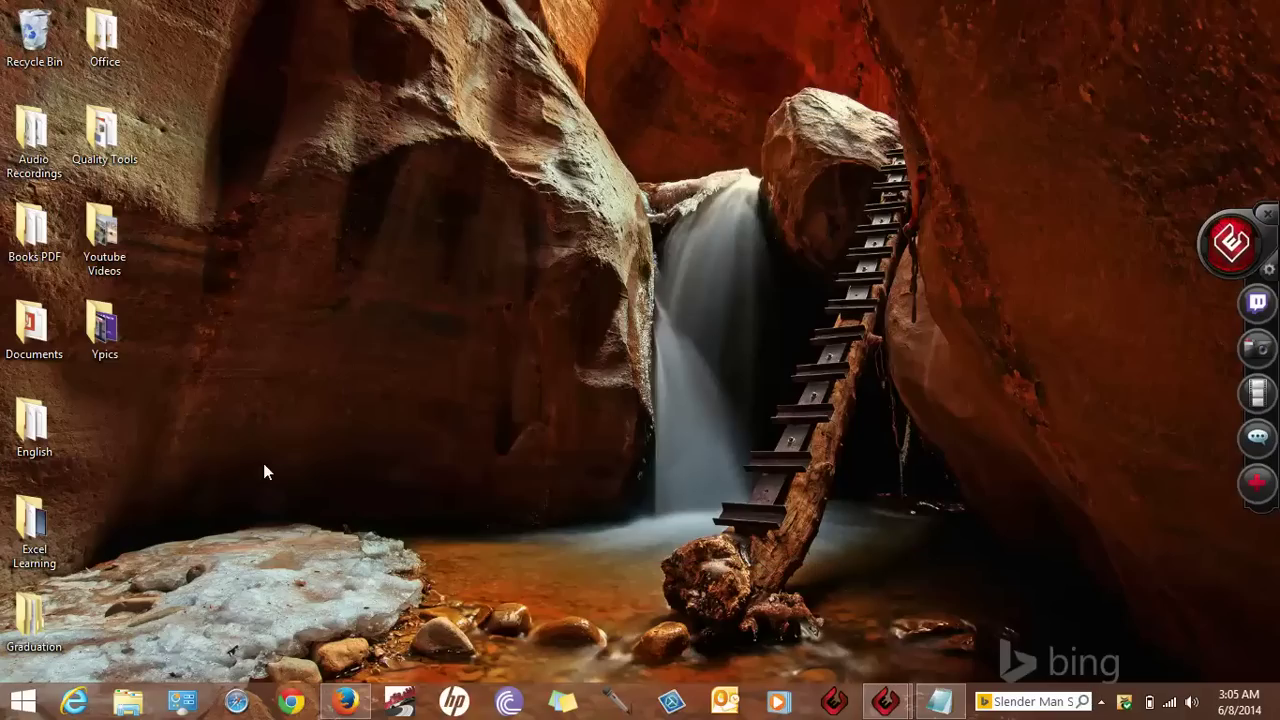
click(345, 701)
scroll(74, 455, up, 2)
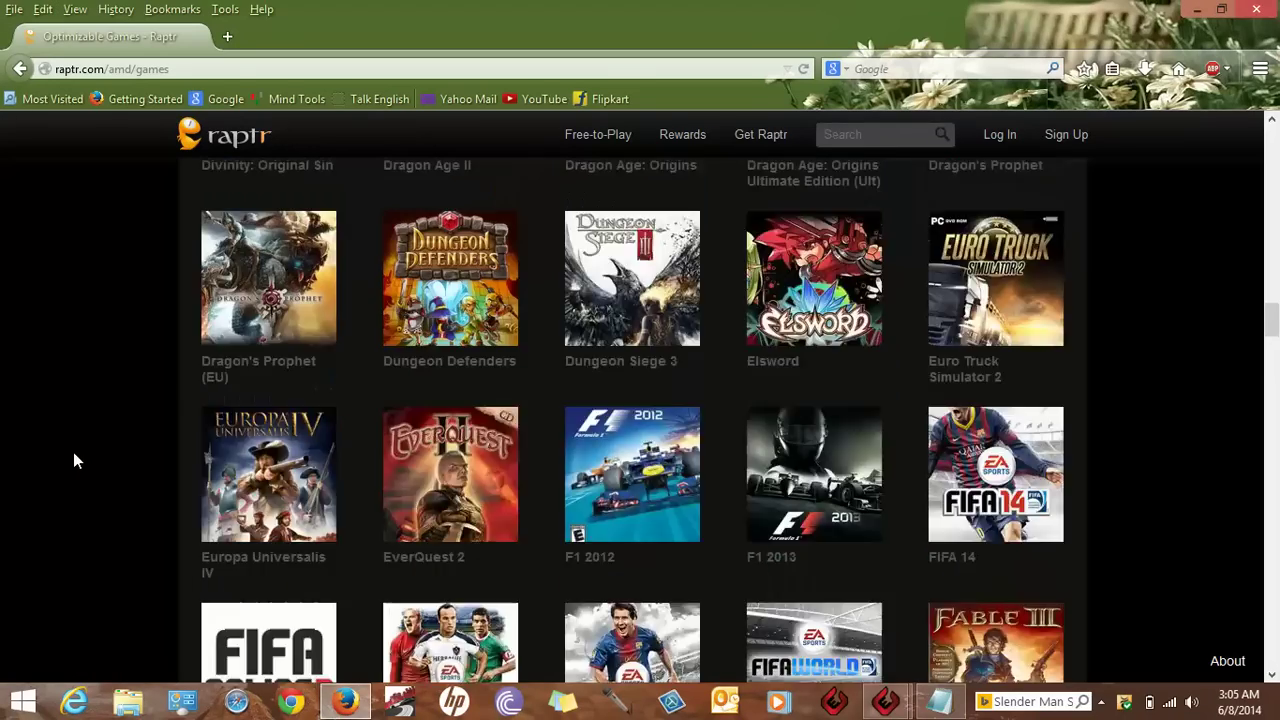
scroll(74, 455, up, 1)
scroll(74, 455, up, 5)
scroll(73, 460, up, 5)
scroll(73, 460, up, 5)
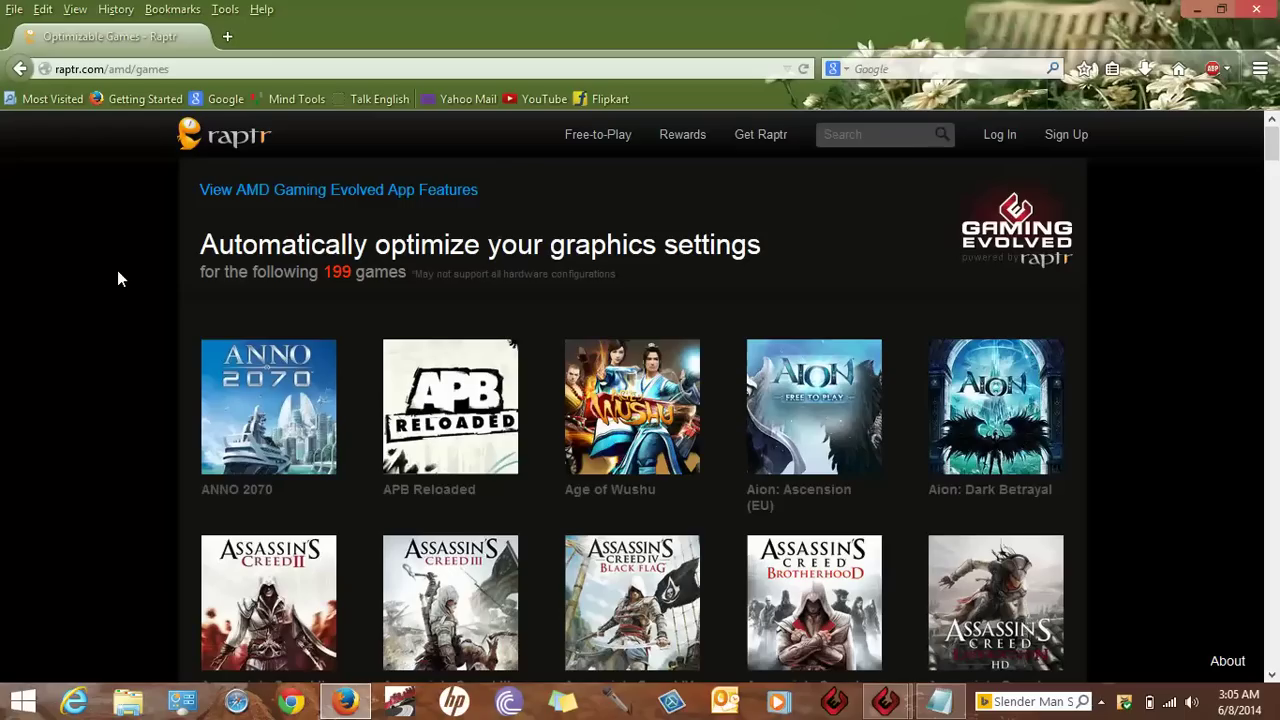
scroll(125, 333, down, 4)
scroll(125, 333, down, 4)
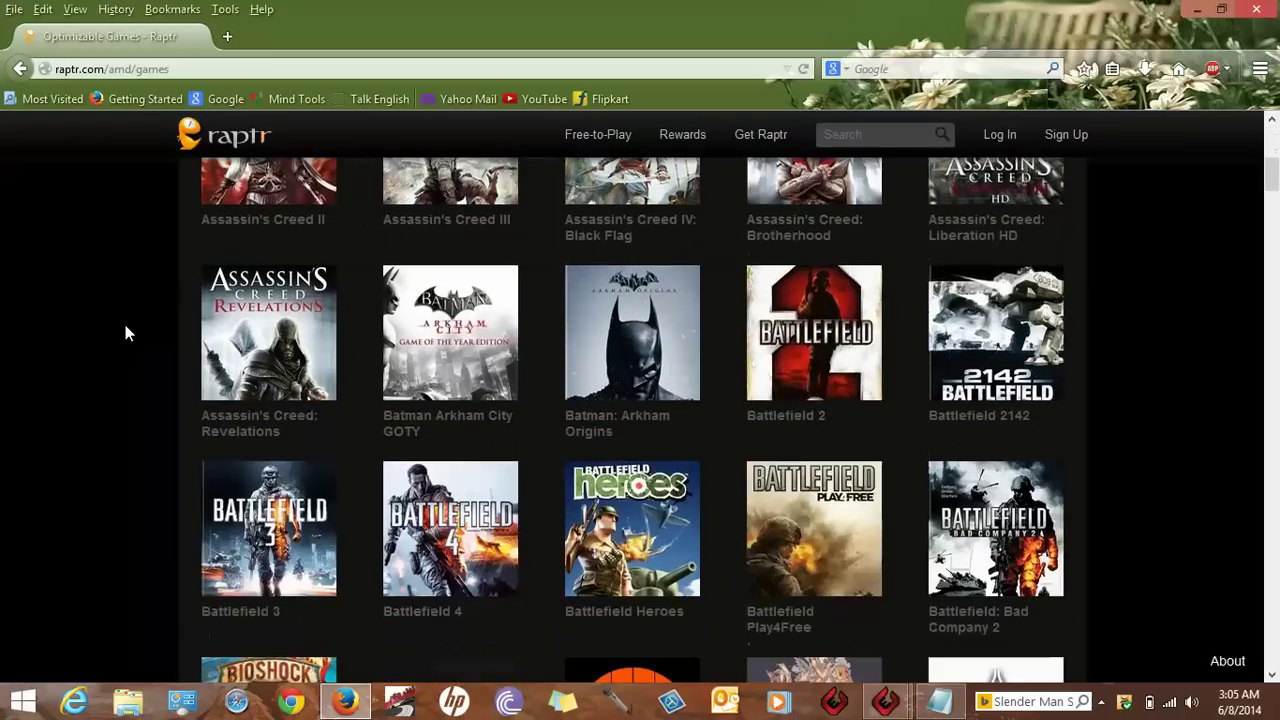
scroll(125, 333, down, 3)
scroll(125, 333, down, 2)
scroll(125, 333, down, 4)
scroll(125, 333, down, 2)
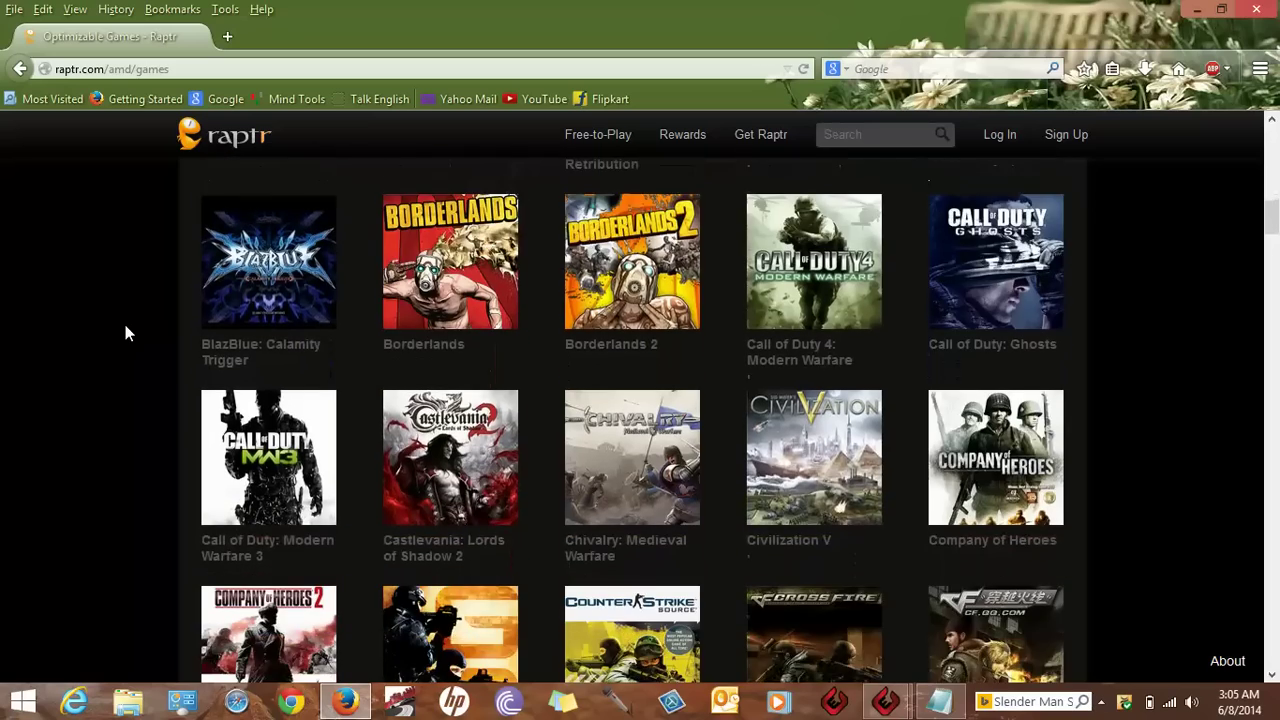
scroll(125, 333, down, 1)
scroll(125, 333, down, 4)
scroll(125, 333, down, 1)
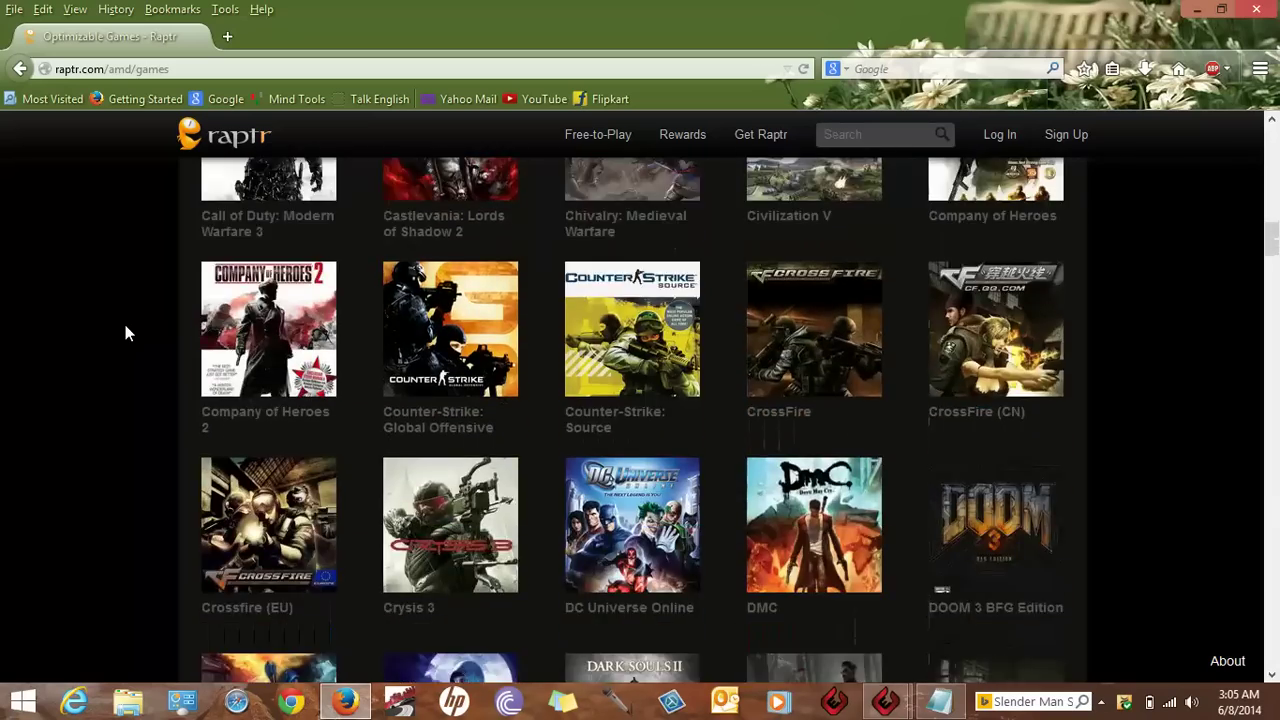
scroll(125, 333, down, 3)
scroll(125, 333, up, 5)
scroll(125, 333, up, 5)
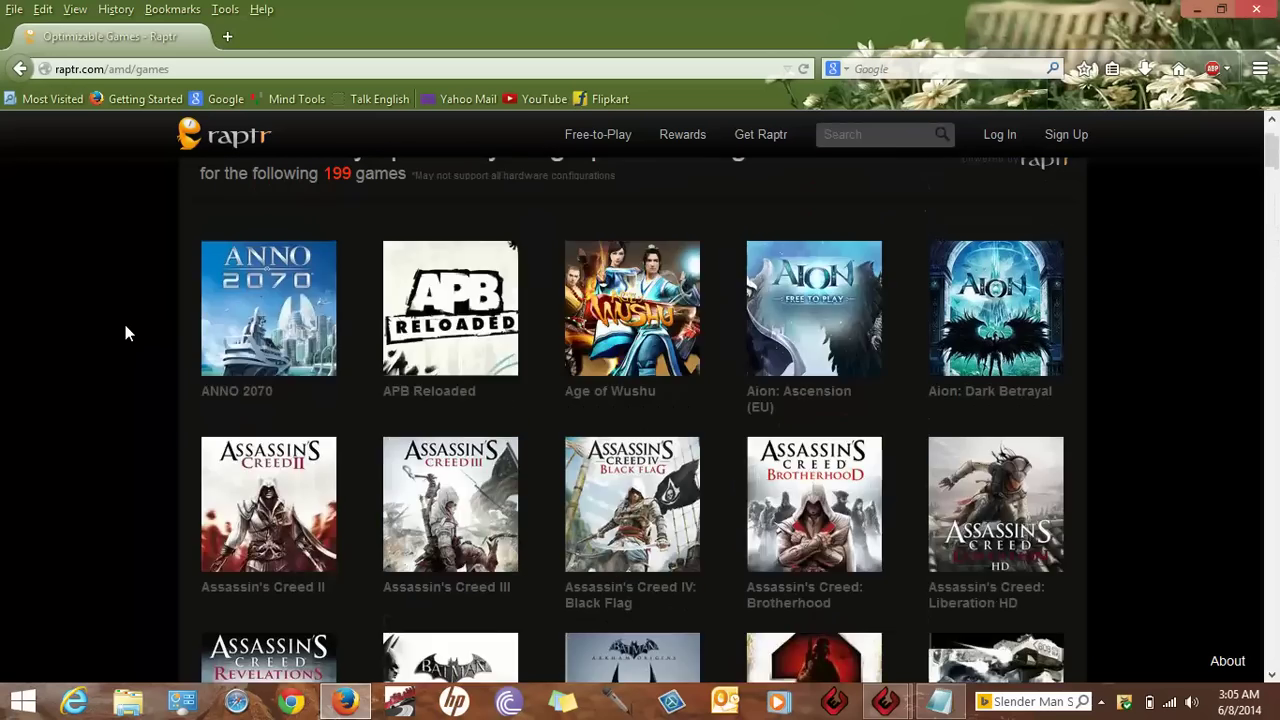
scroll(125, 333, up, 1)
Step: Go back to raptr.com/amd and scroll through the AMD Gaming Evolved download page
click(20, 69)
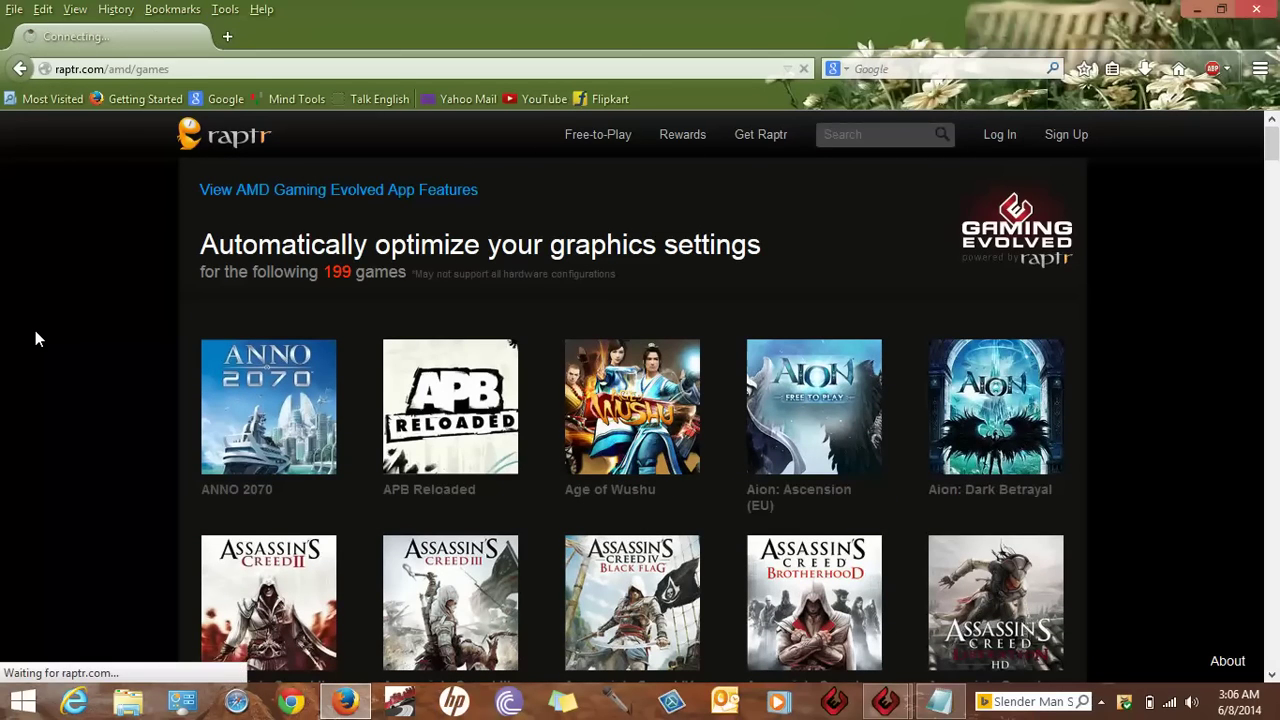
scroll(35, 339, up, 3)
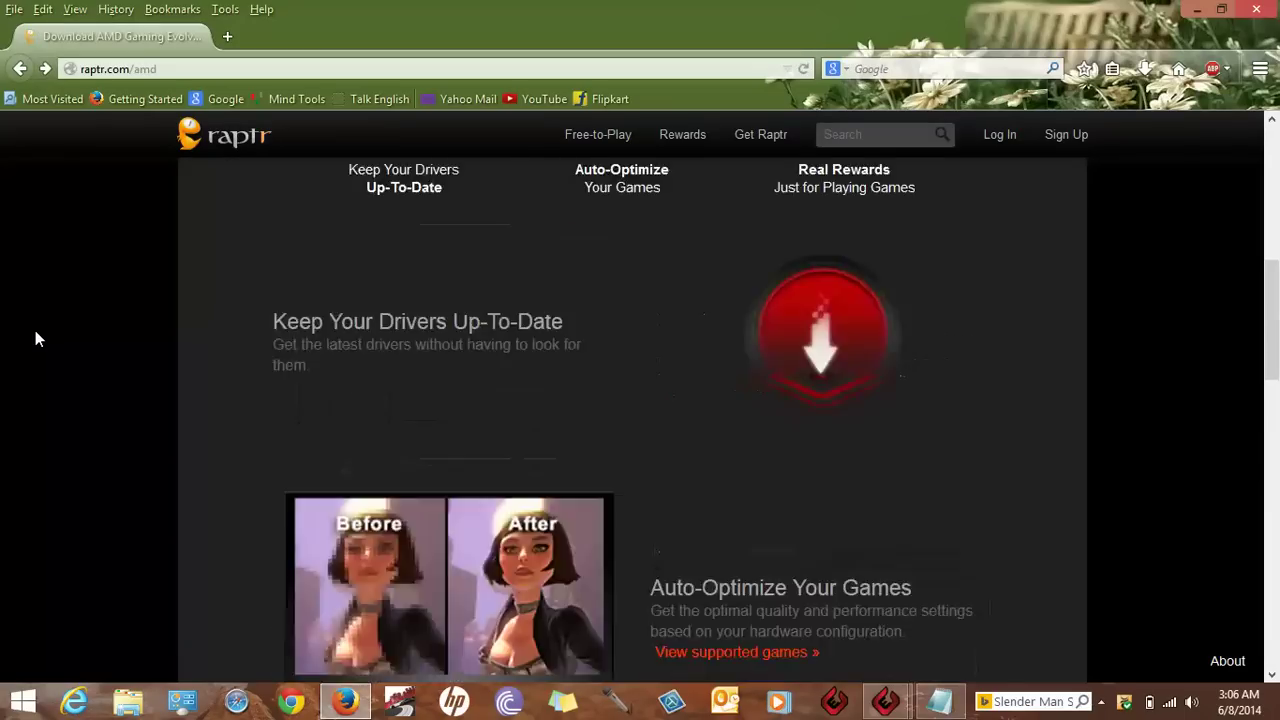
scroll(35, 339, up, 3)
scroll(35, 339, down, 5)
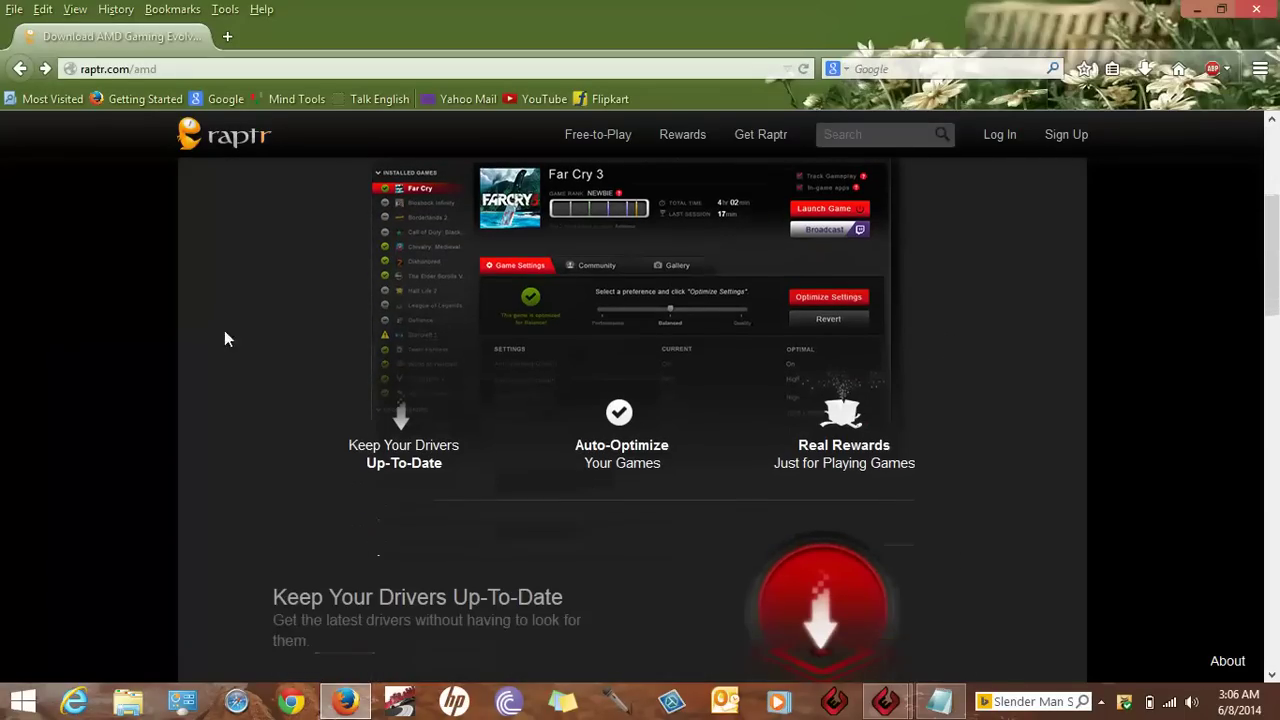
scroll(250, 353, up, 5)
scroll(250, 353, down, 2)
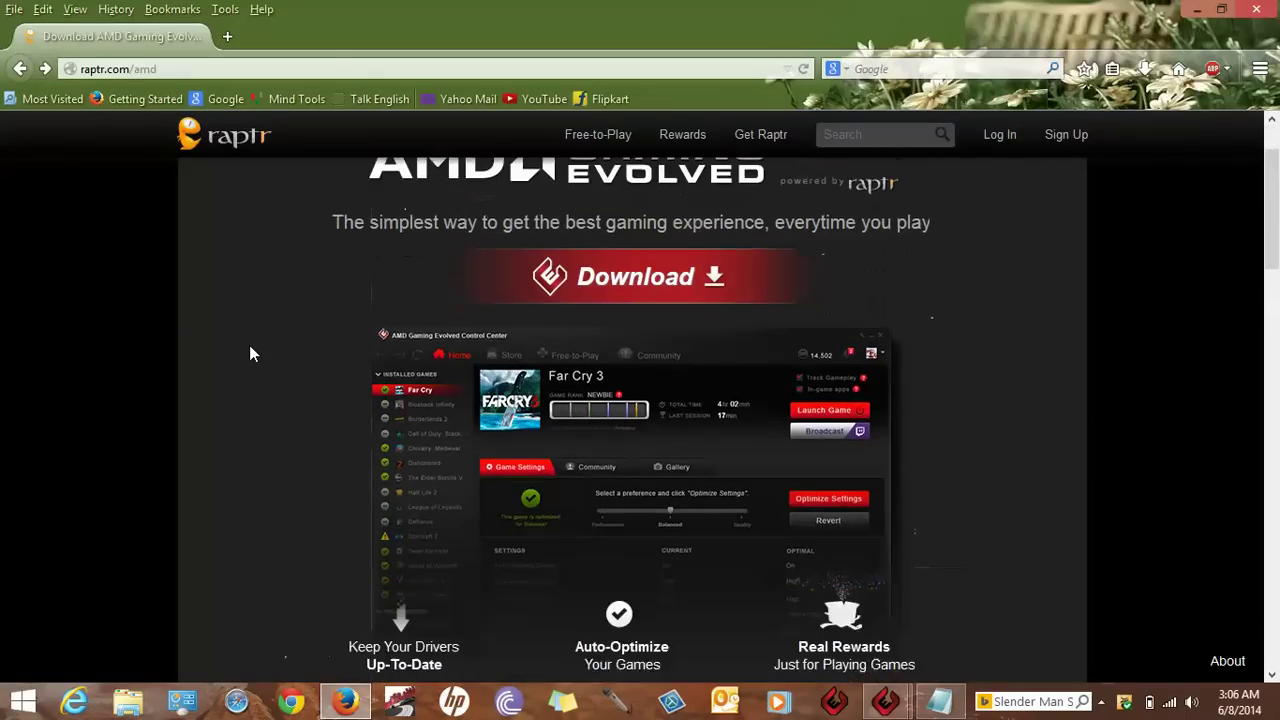
scroll(250, 353, up, 2)
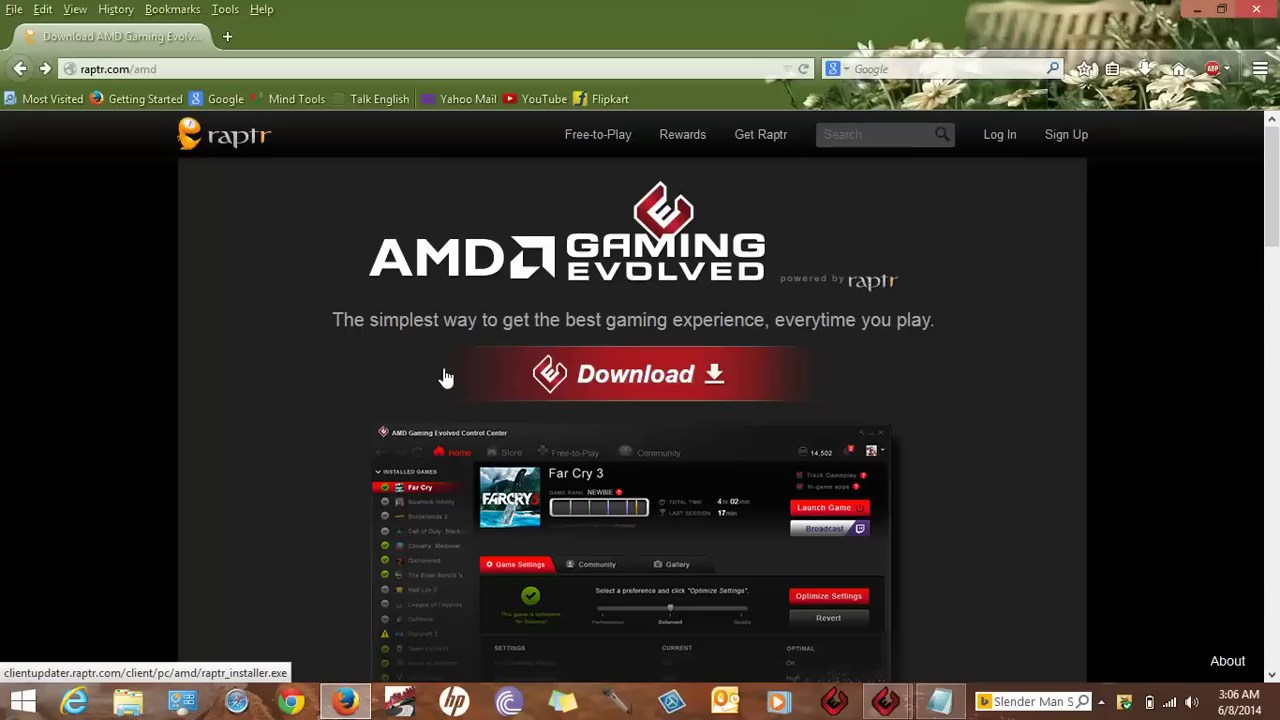
scroll(296, 390, down, 3)
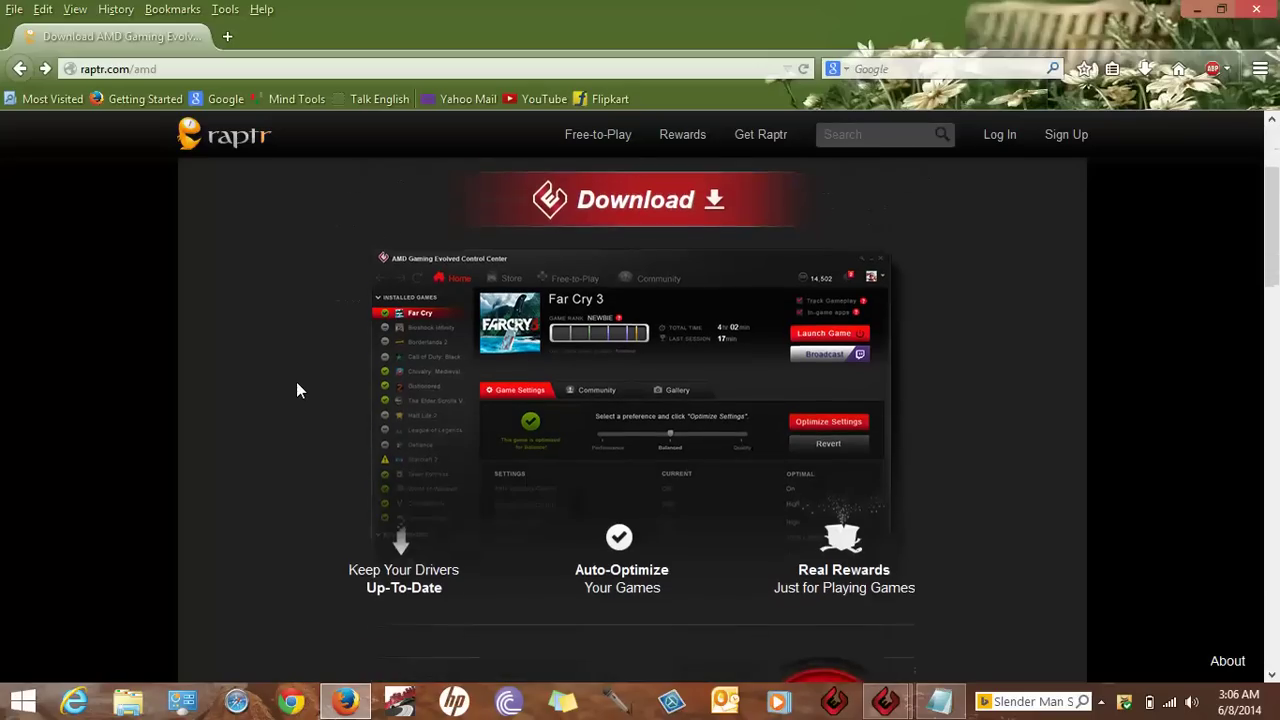
scroll(296, 390, up, 2)
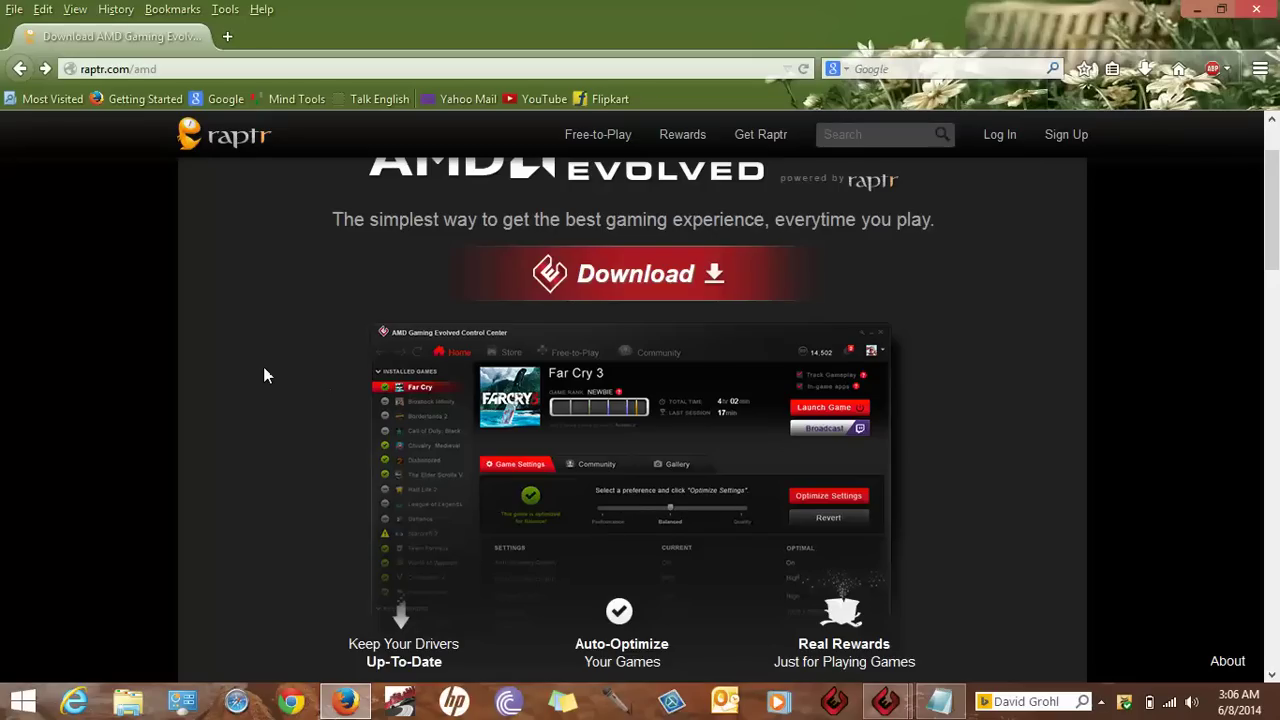
scroll(264, 370, down, 5)
scroll(264, 370, down, 5)
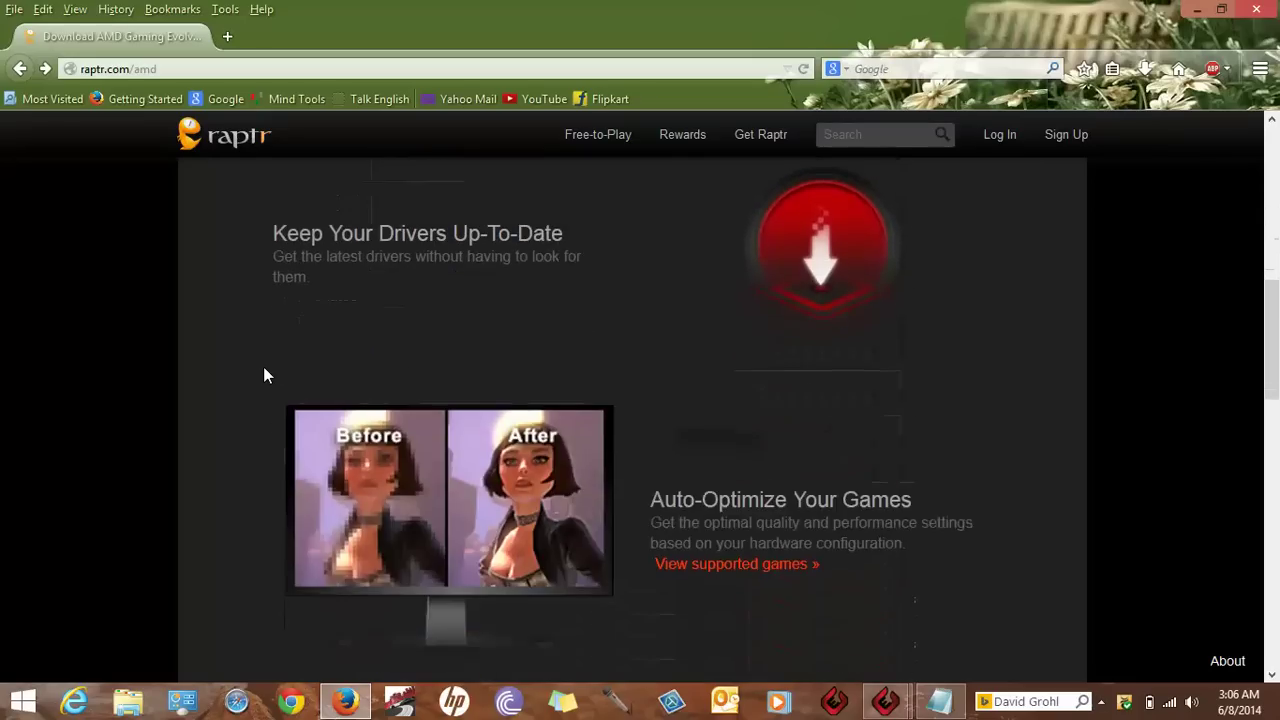
scroll(264, 370, up, 10)
scroll(264, 375, up, 2)
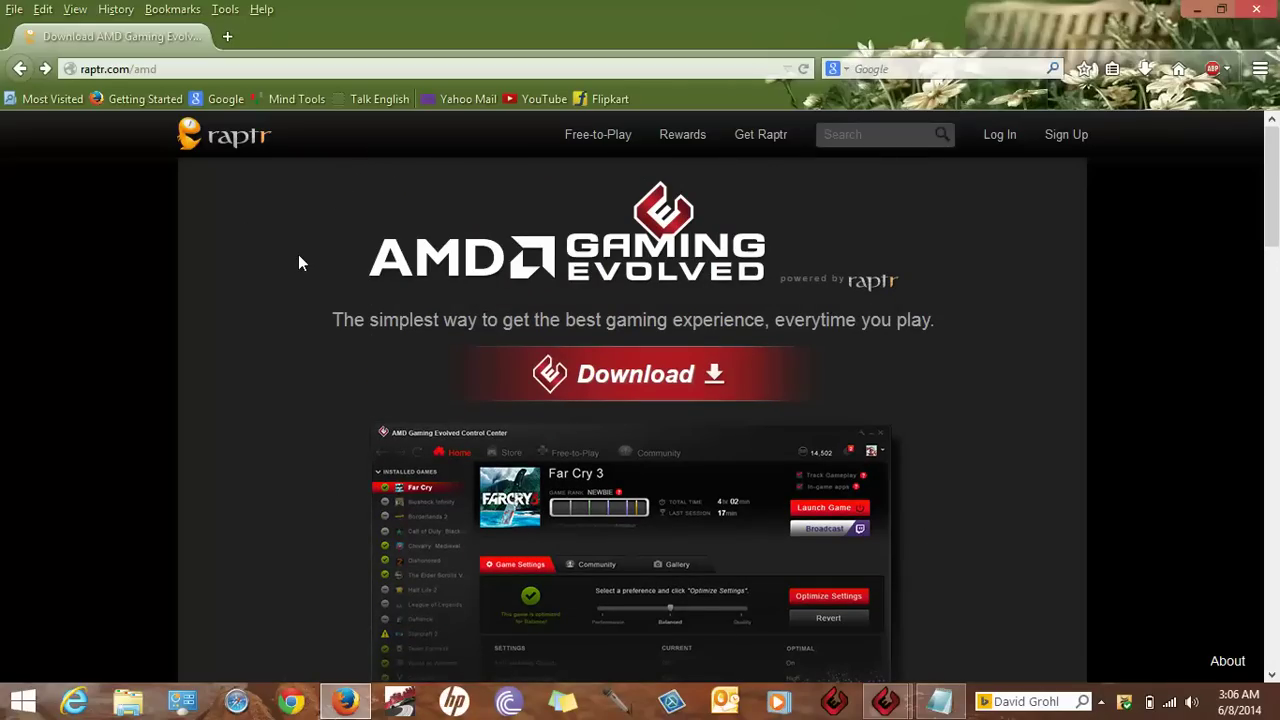
Step: Minimize Firefox, then bring up the Twitch Streaming window and the Need for Speed settings
click(1197, 9)
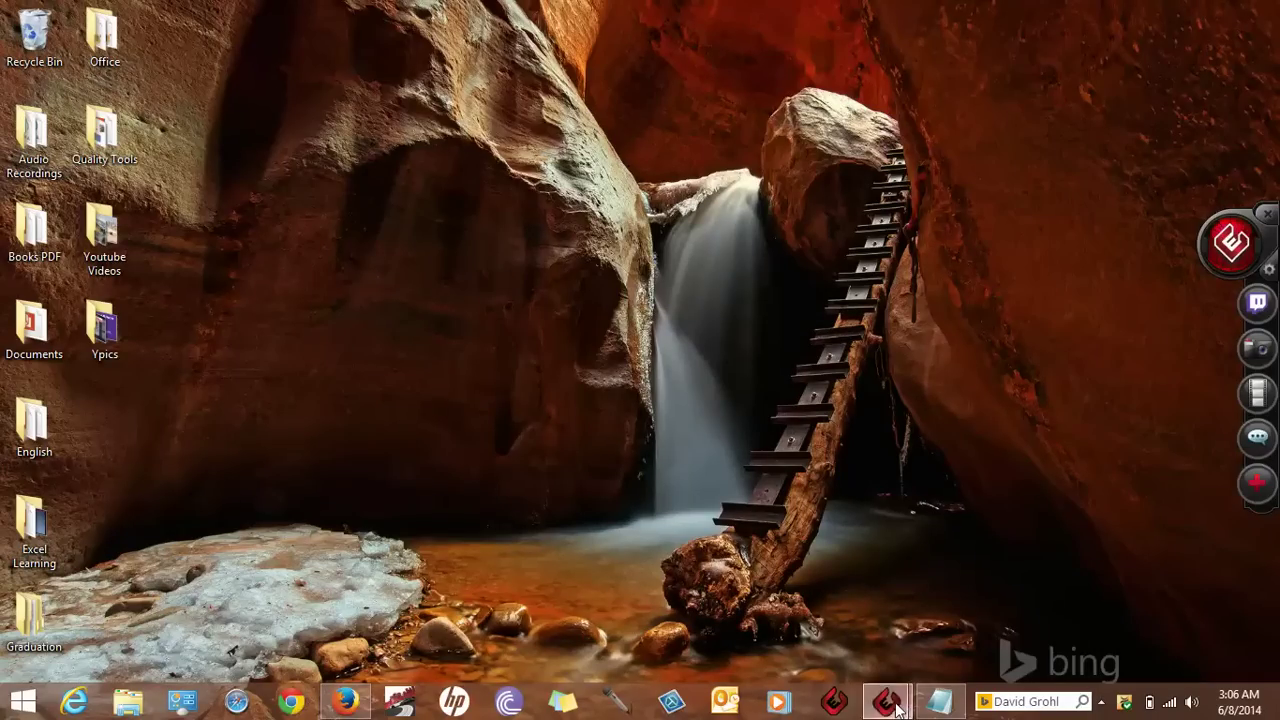
click(984, 625)
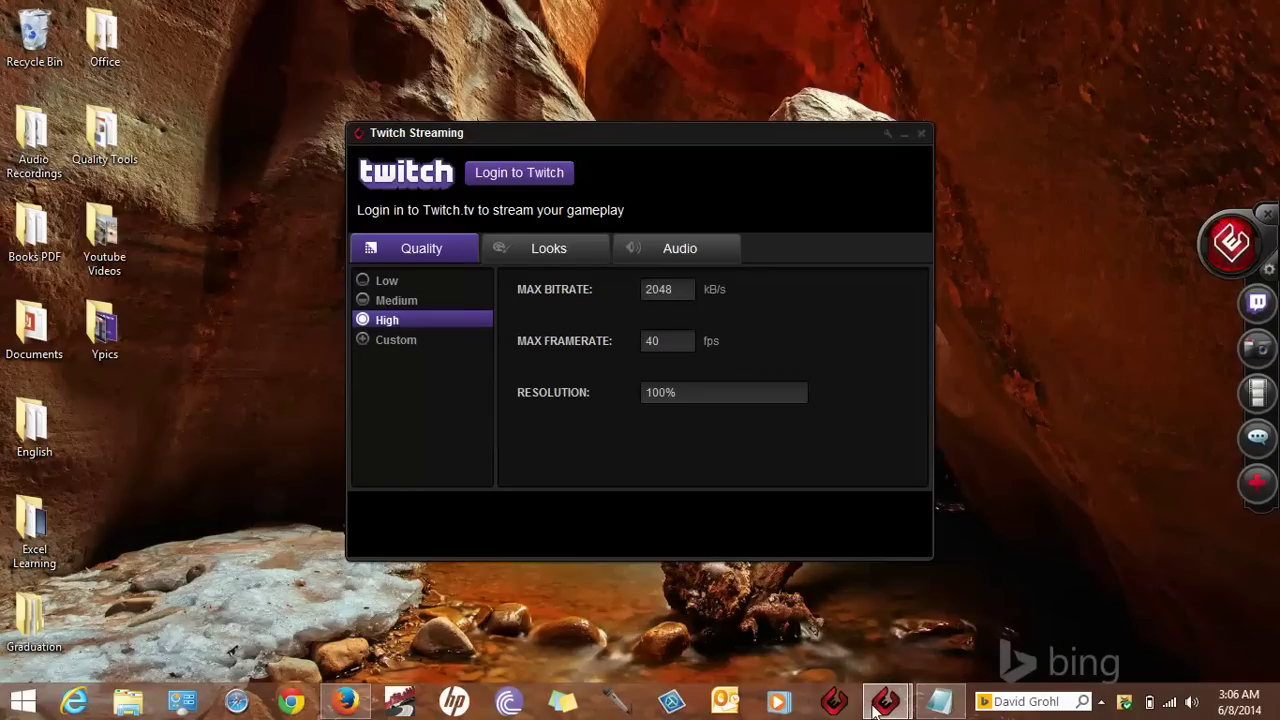
mouse_move(885, 701)
click(802, 620)
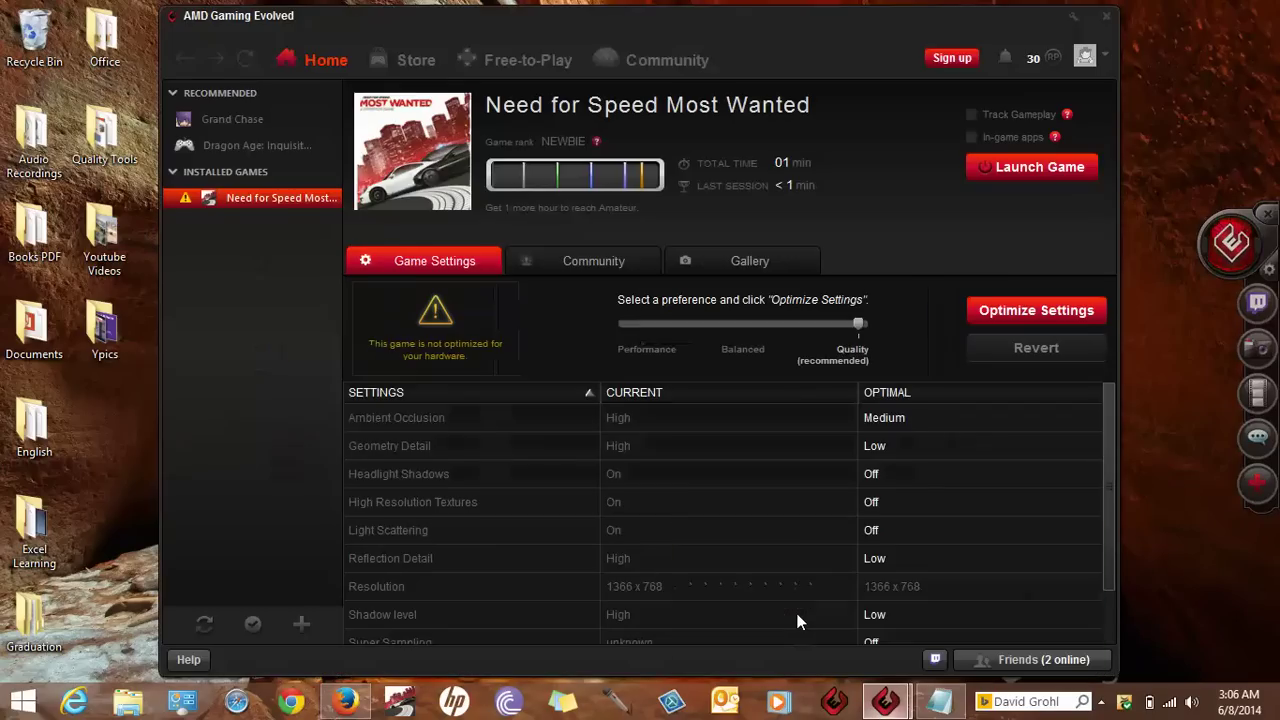